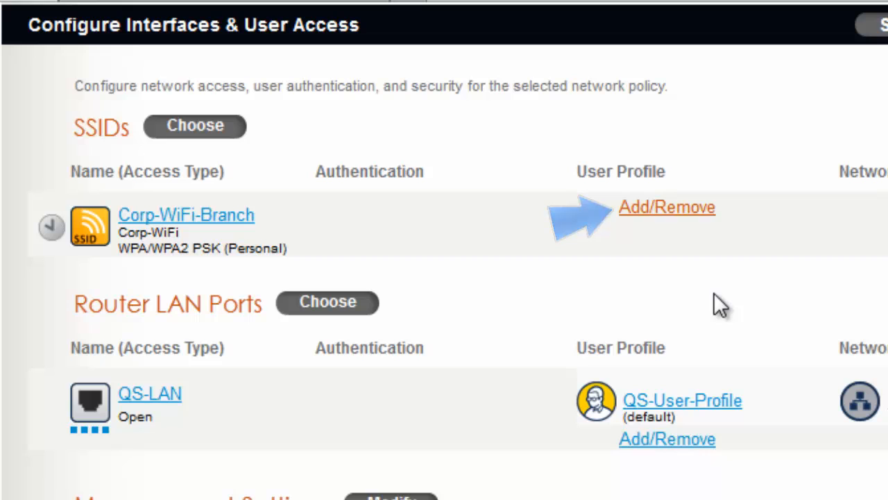
- Start a new user profile for the Corp-WiFi-Branch SSID, named branch-employees with attribute number 10
left_click(670, 216)
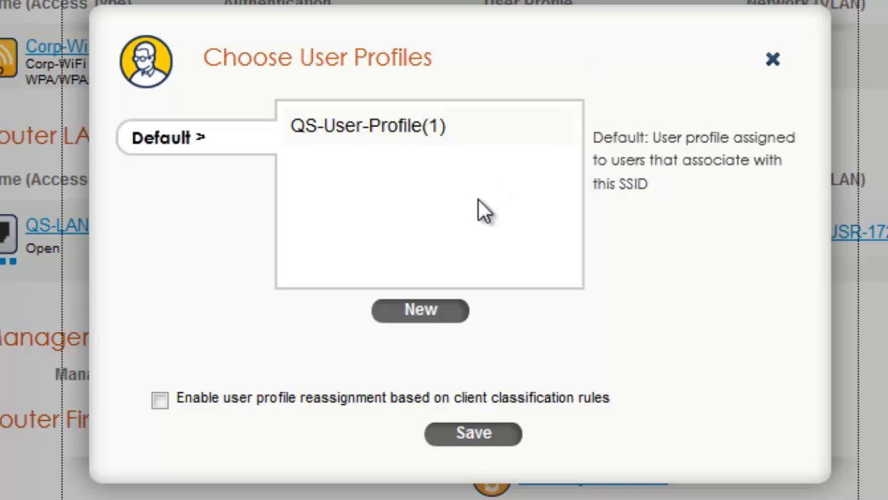
left_click(420, 310)
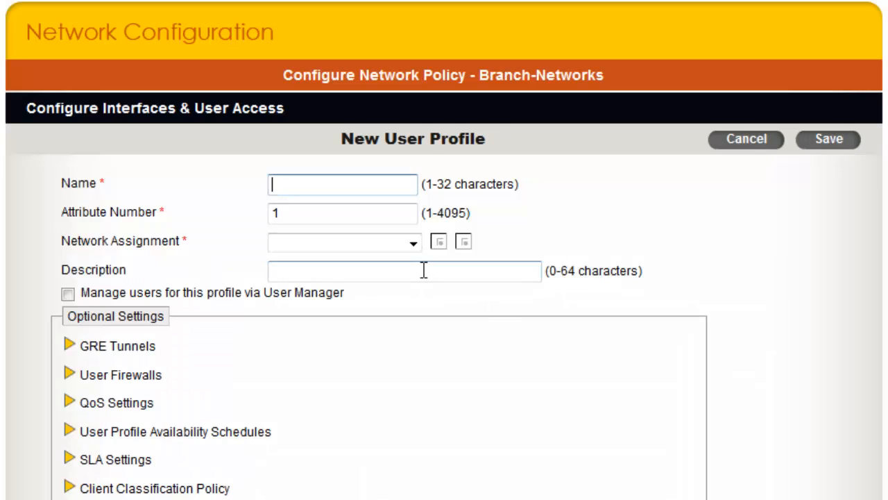
scroll(787, 314, "down", 3)
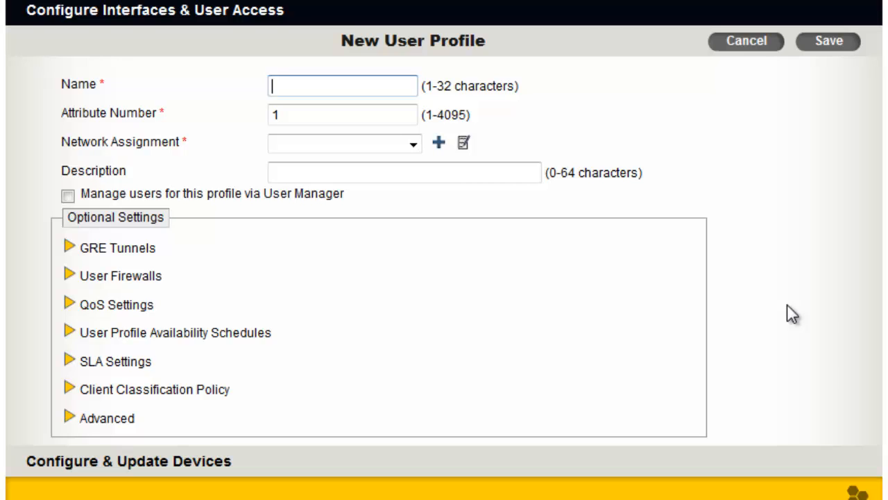
type("branch-employees")
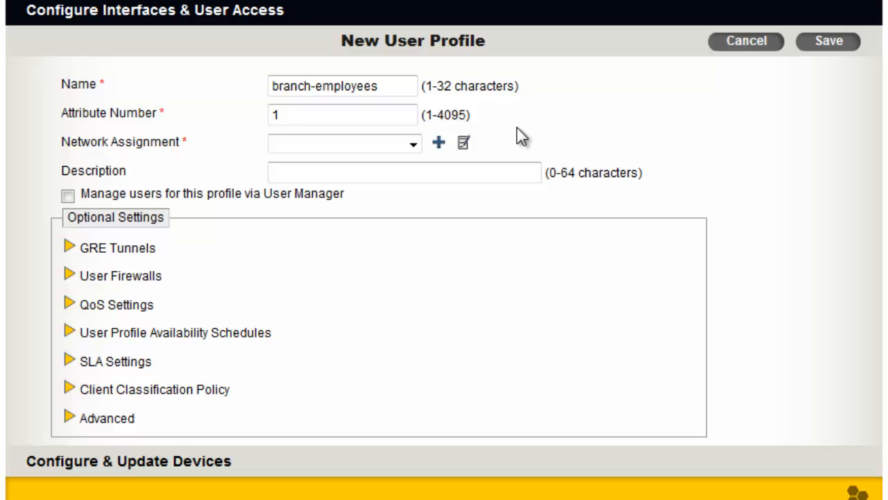
left_click(415, 118)
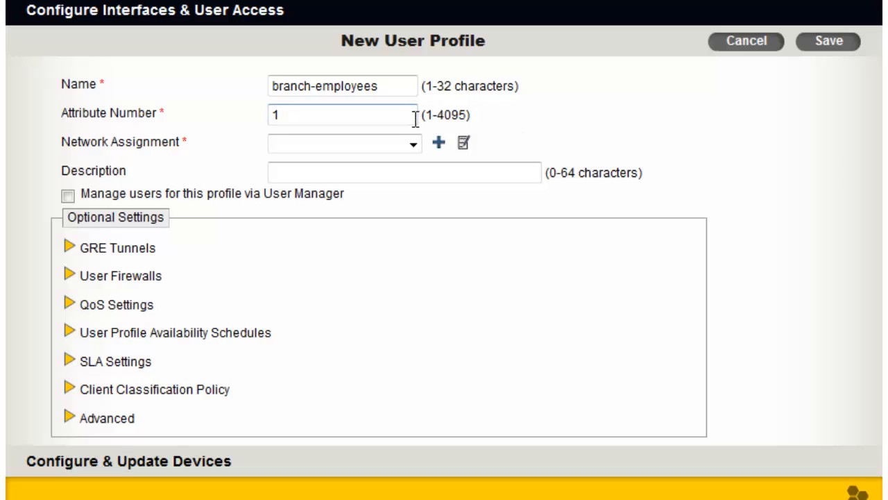
type("0")
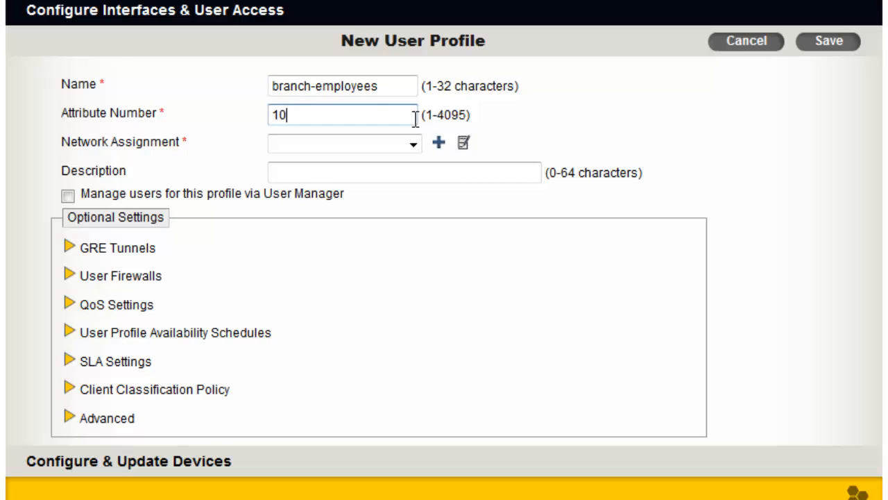
left_click(537, 144)
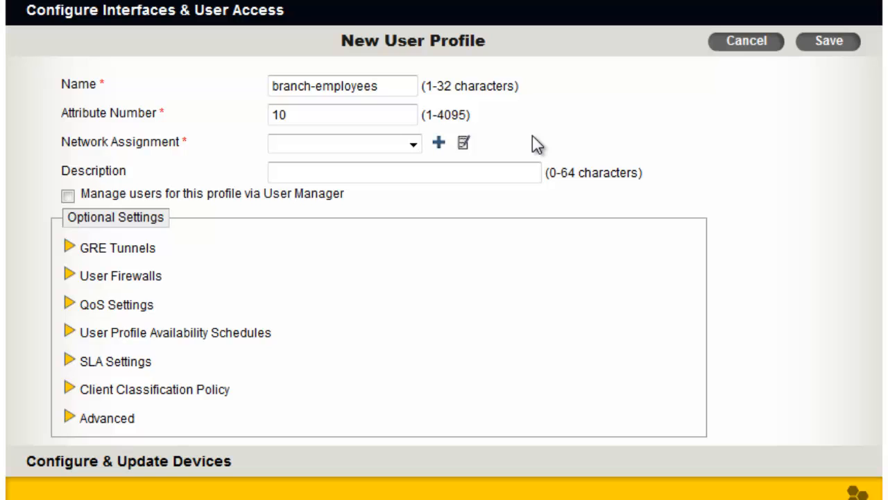
- Start a new network for the profile's network assignment, named BR-172.16.0.0/16 with VLAN 10
left_click(439, 144)
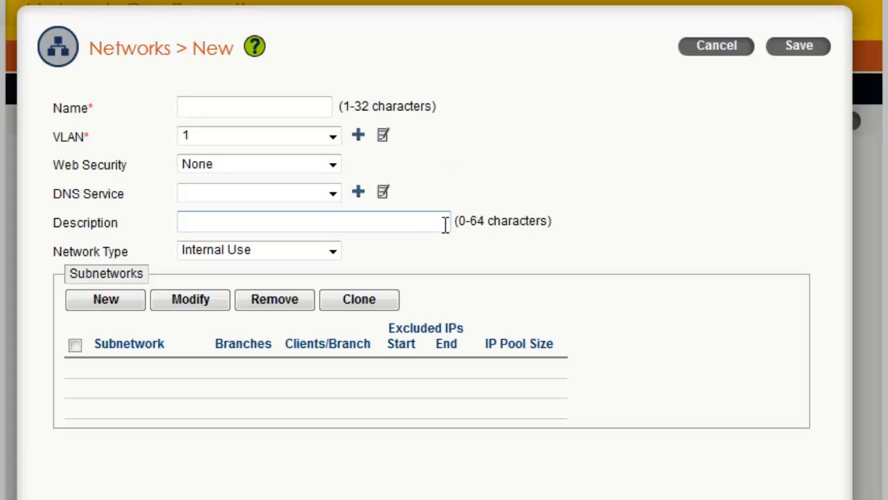
type("BR-172.16.0.0")
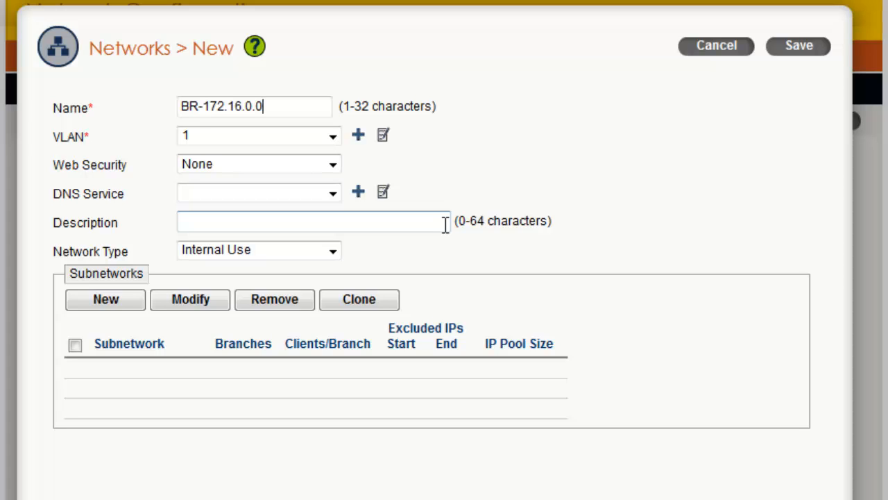
type("/16")
left_click(333, 139)
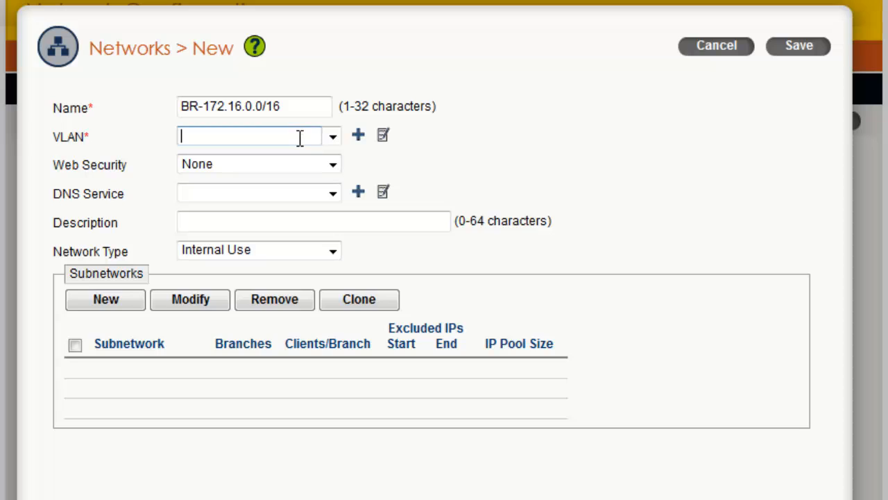
type("10")
left_click(530, 157)
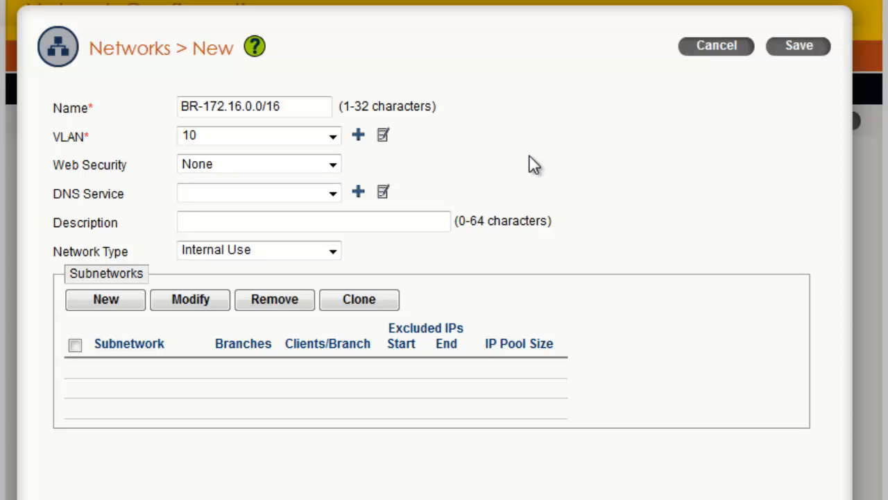
- Set the network's DNS service to training and keep Internal Use as the network type
left_click(332, 194)
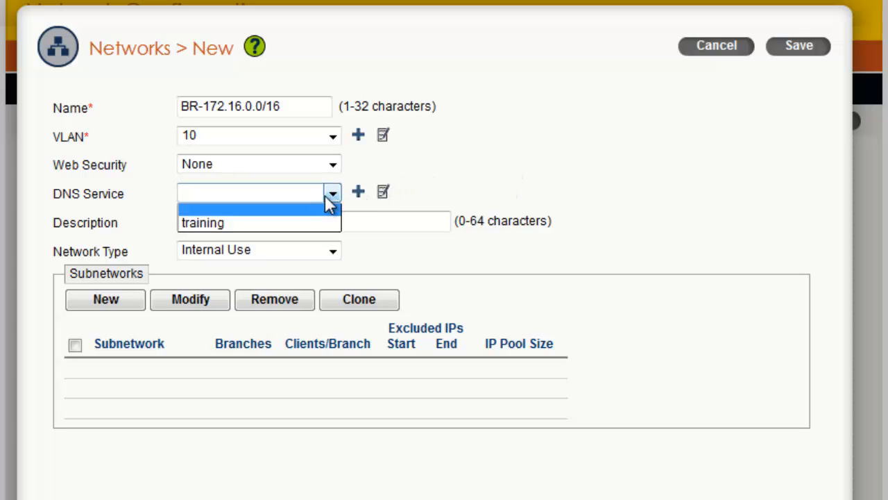
left_click(303, 224)
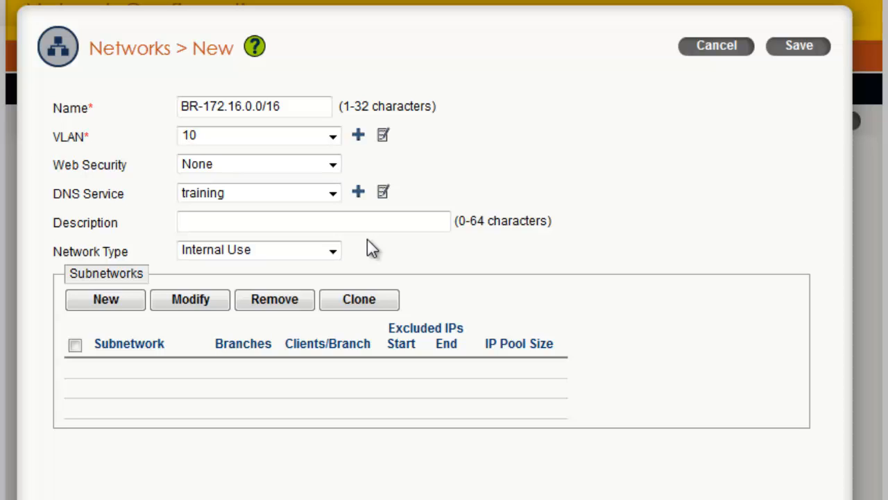
left_click(333, 252)
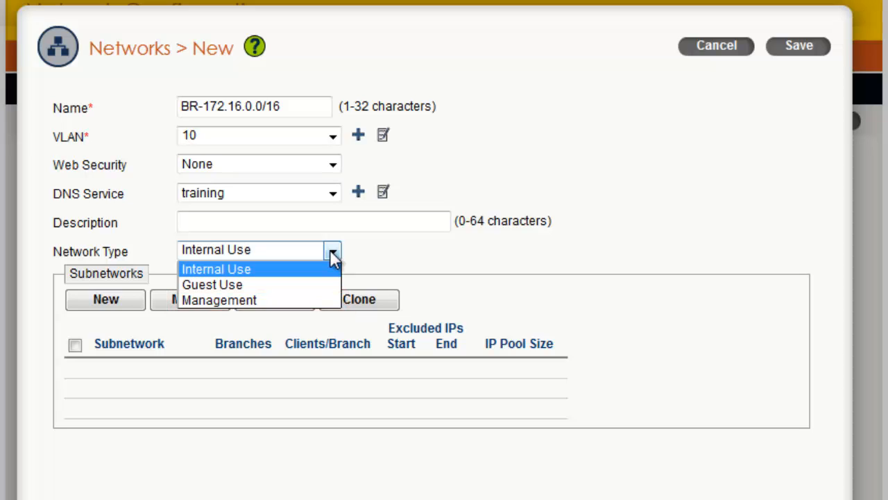
left_click(334, 256)
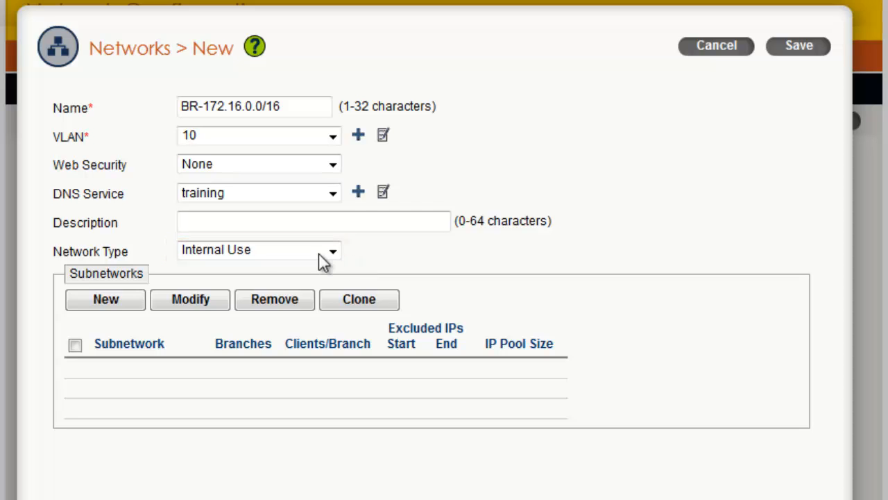
- Start a new subnetwork for the network with the IP network 172.16.0.0/16
left_click(135, 304)
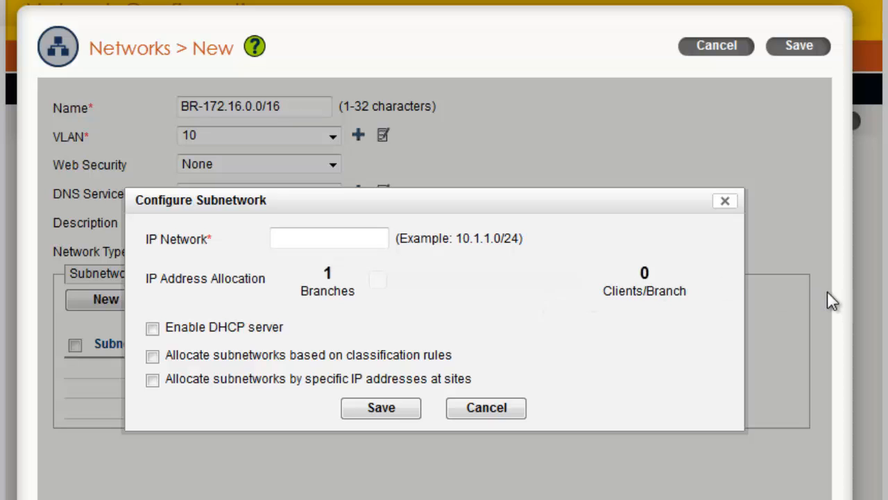
scroll(832, 302, "down", 1)
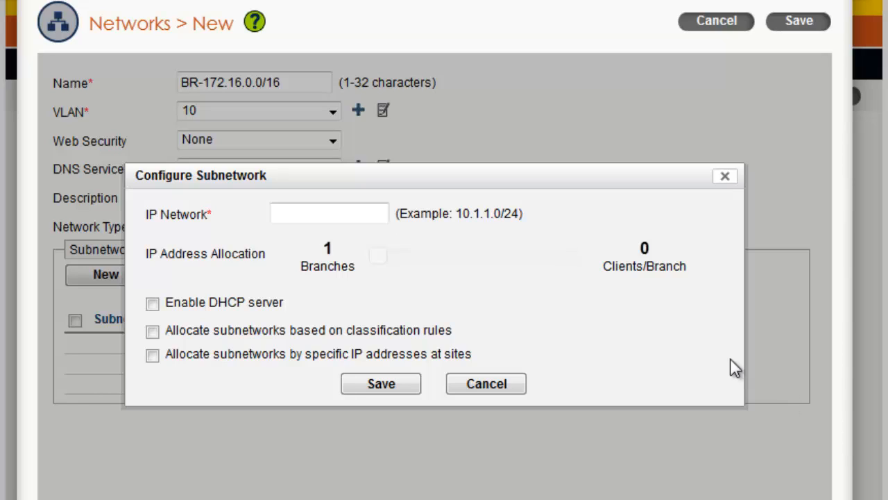
left_click(372, 213)
type("172.16.0.0/16")
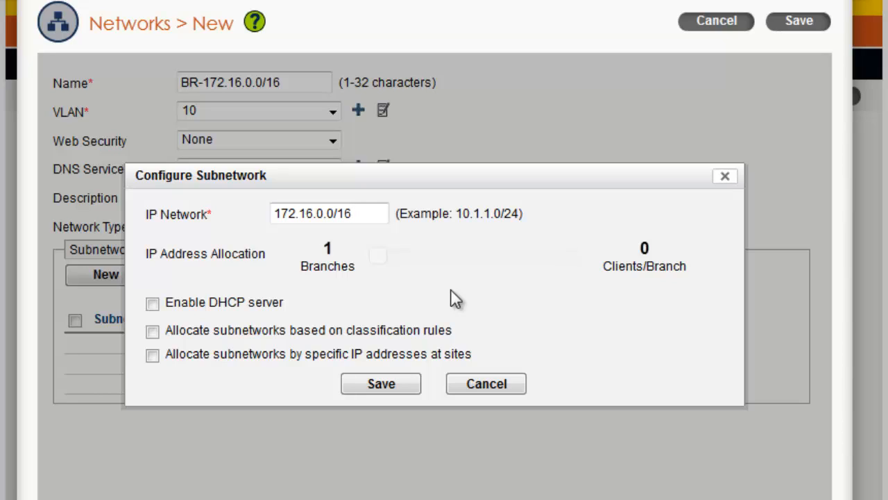
left_click(461, 309)
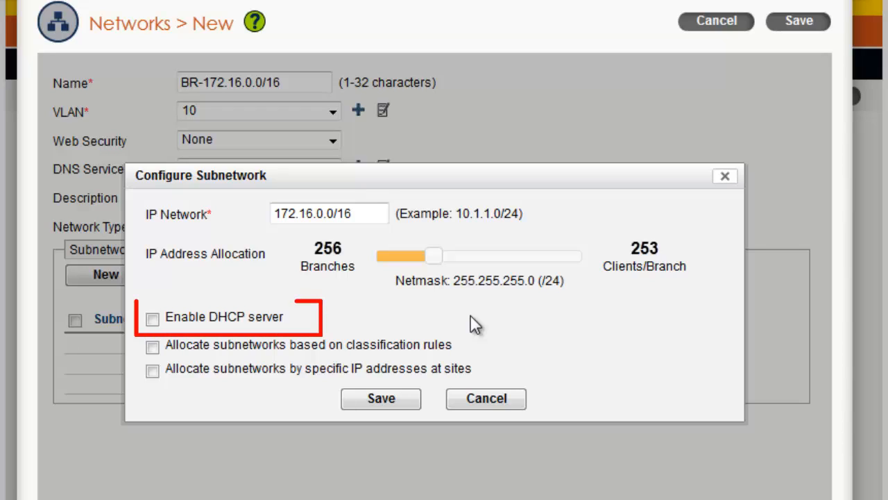
- Enable the DHCP server and exclude 10 addresses at the start and 10 at the end of the address pool
left_click(152, 319)
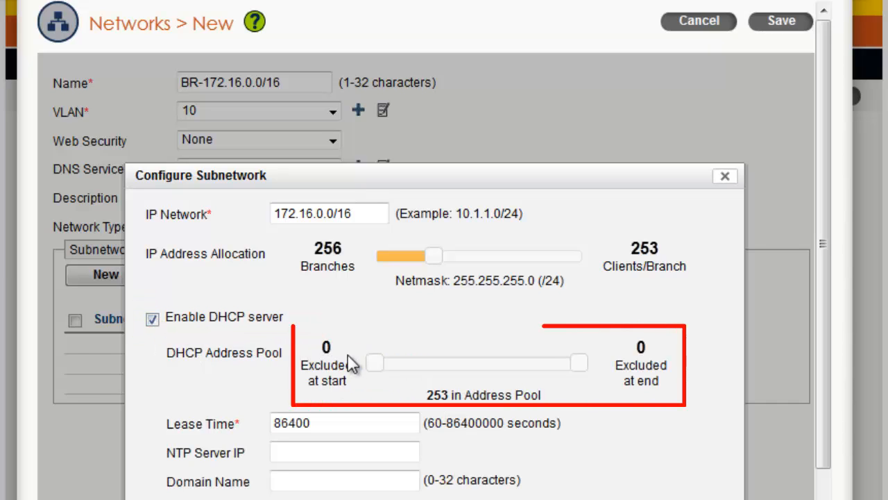
left_click_drag(377, 364, 384, 365)
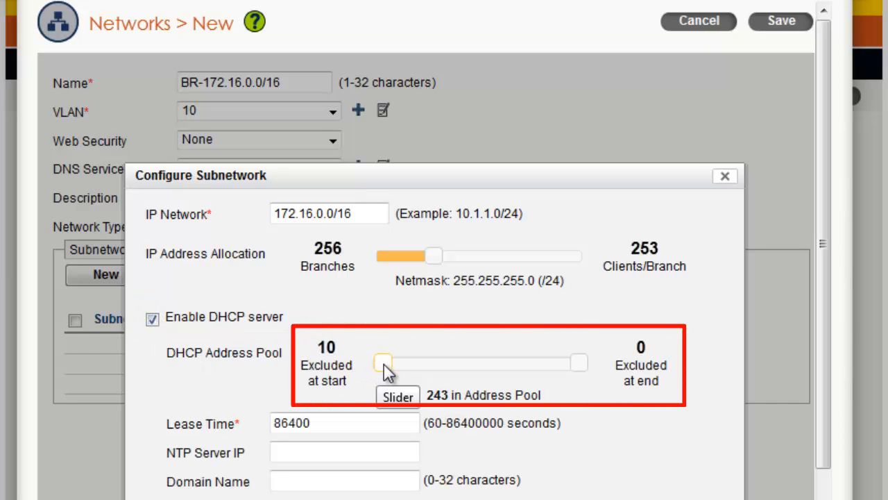
left_click_drag(576, 363, 567, 368)
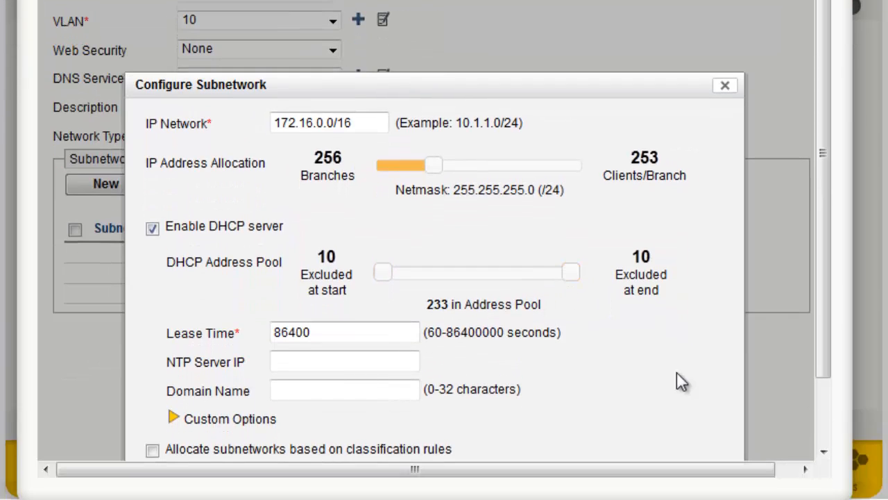
- Set the subnetwork's DHCP domain name to ah-lab.com and check the custom DHCP options
scroll(676, 372, "down", 2)
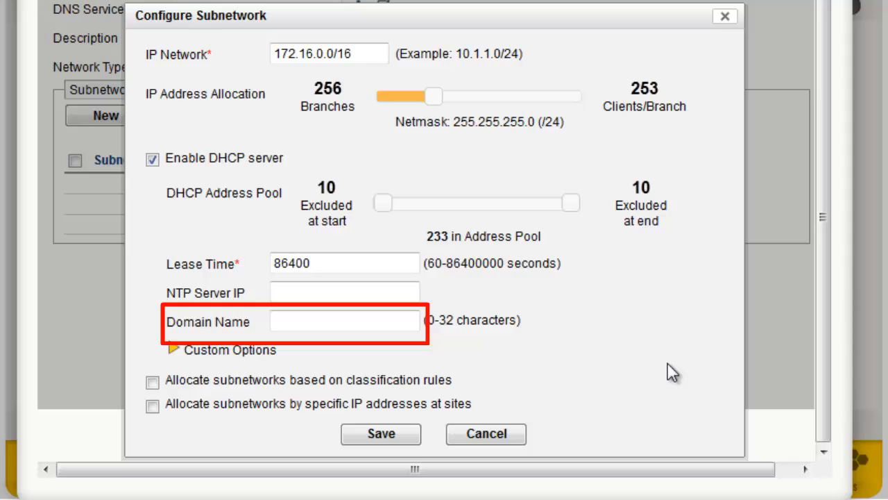
left_click(401, 316)
type("ah-lab.c")
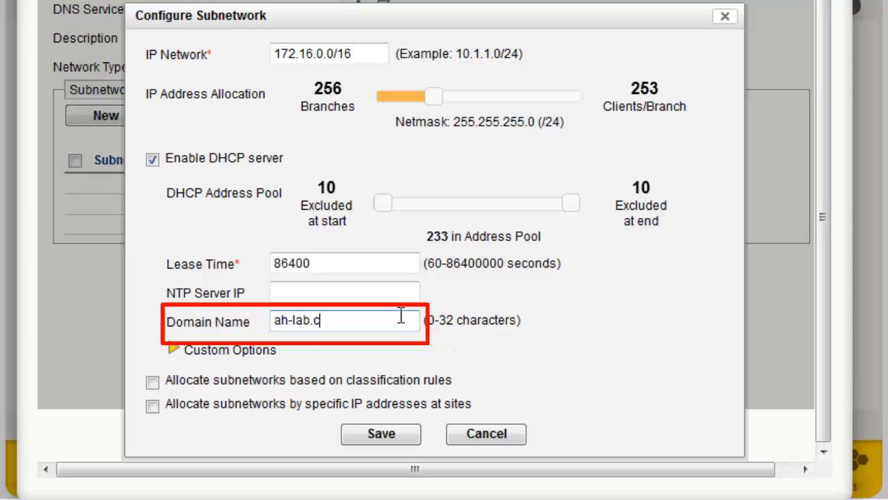
type("om")
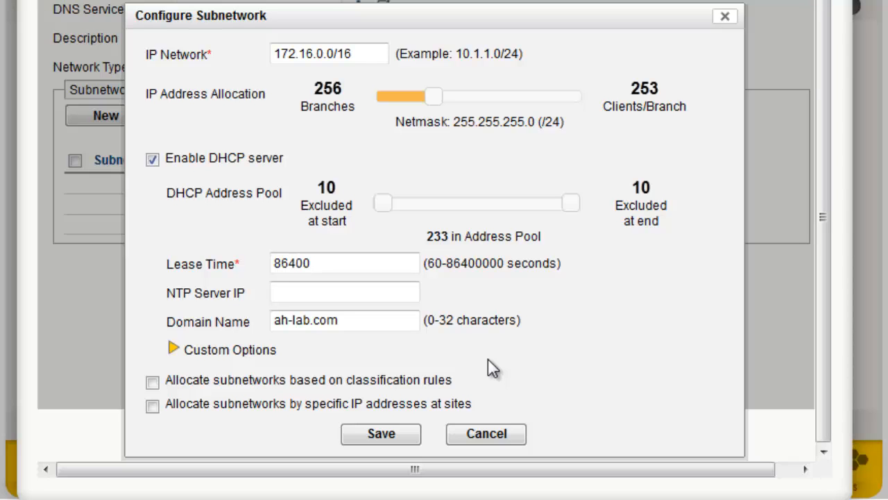
left_click(173, 349)
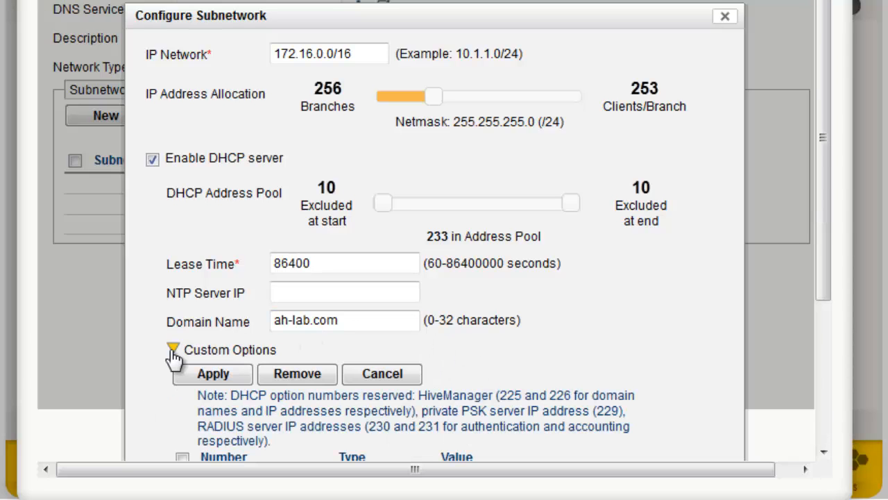
scroll(174, 358, "down", 3)
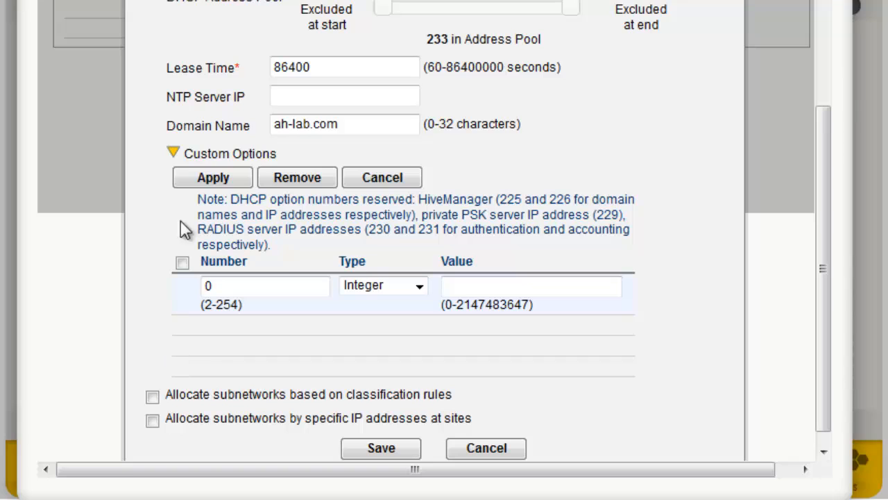
left_click(173, 154)
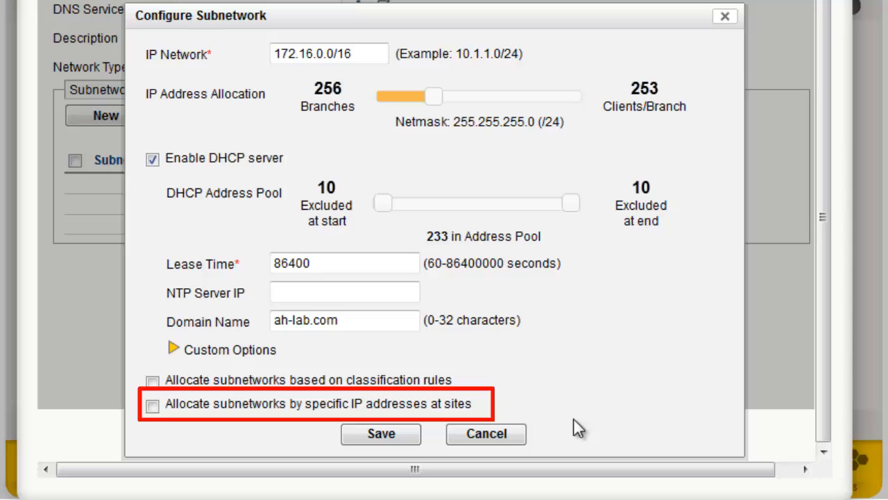
- Enable allocating subnetworks by specific IP addresses at sites and enter 172.16.1.1 as the first site's IP address
left_click(152, 406)
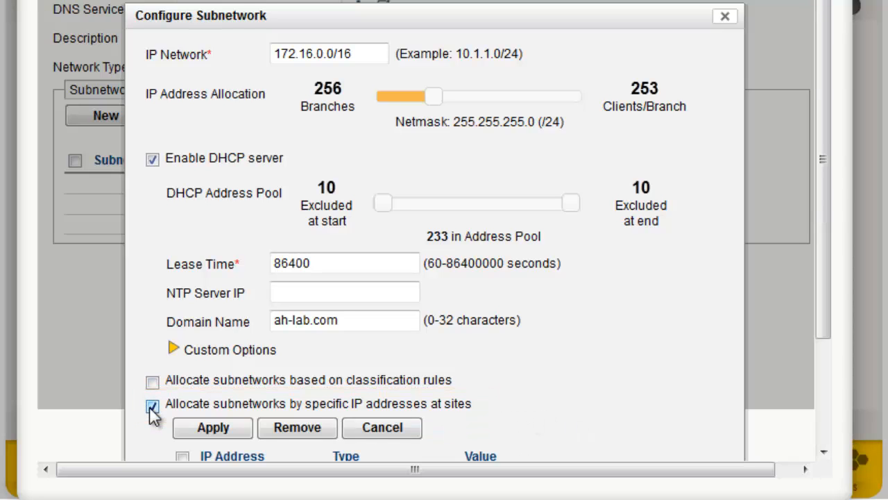
scroll(152, 411, "down", 2)
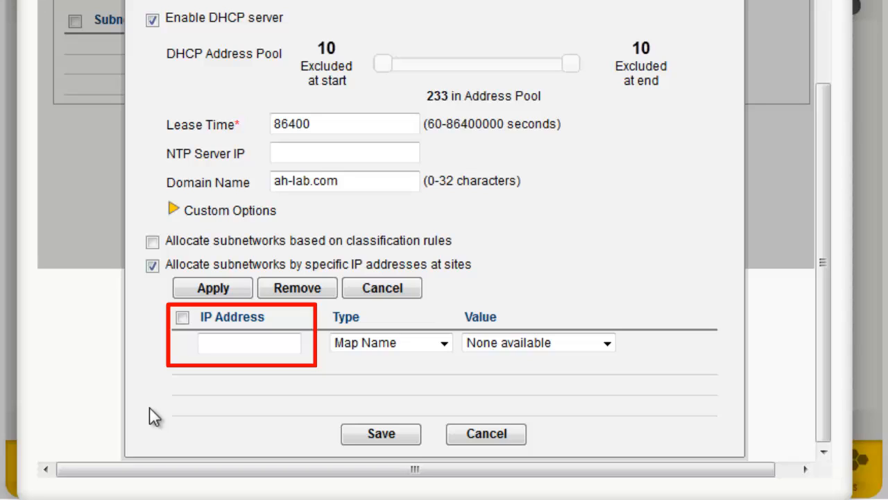
left_click(282, 346)
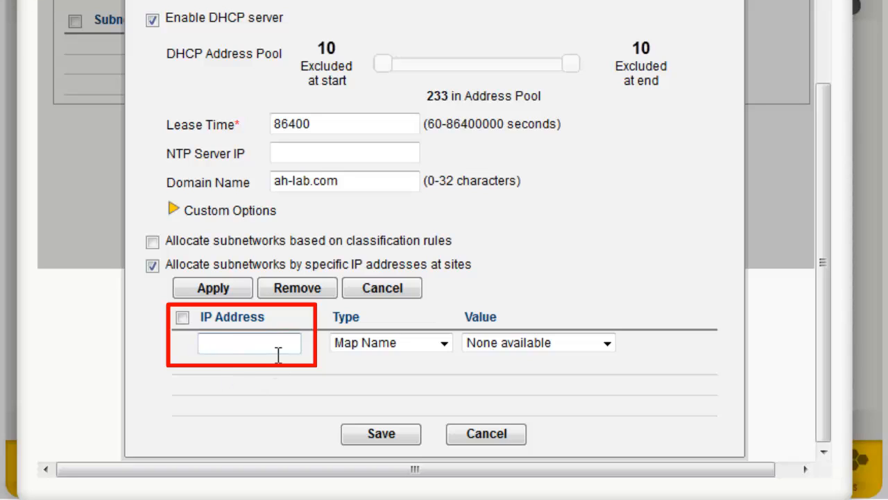
type("172.16.1.1")
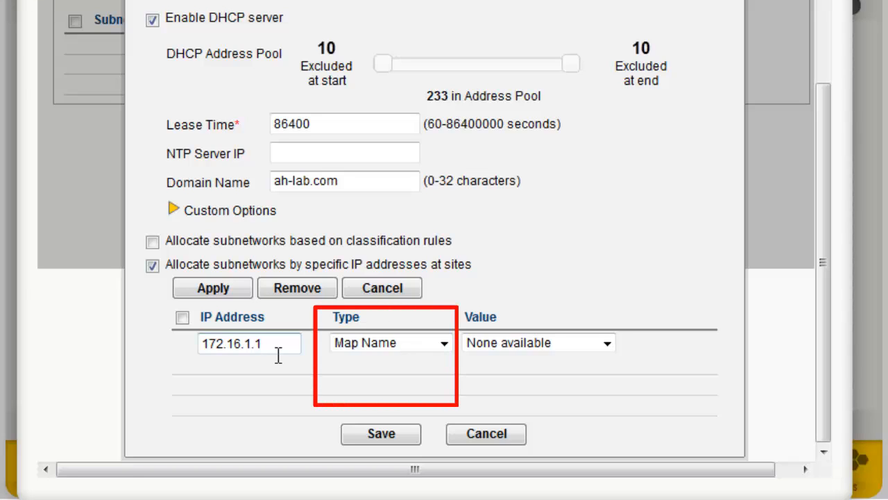
- Match the 172.16.1.1 allocation by Device Name to AH-404b40 and add it to the site allocation list
left_click(415, 345)
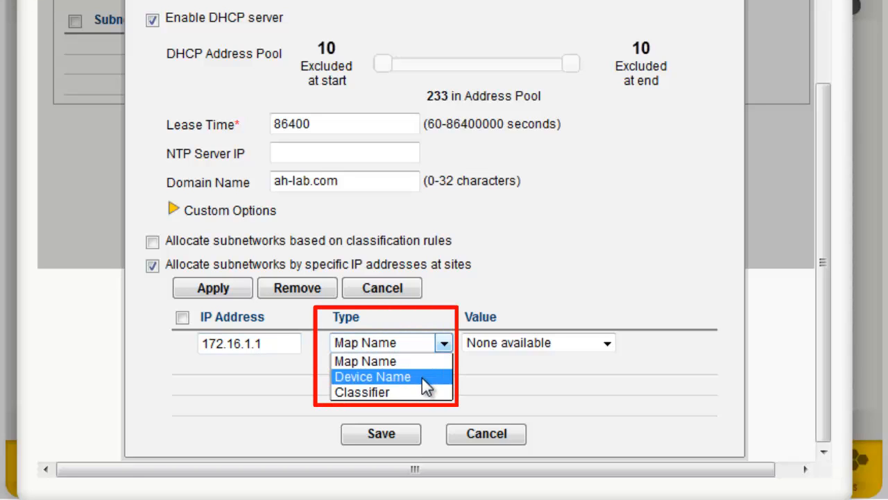
left_click(422, 378)
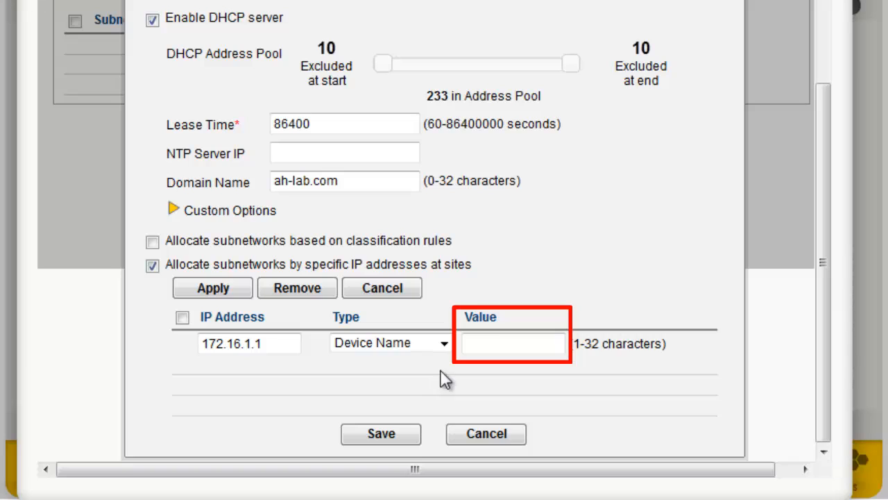
left_click(559, 344)
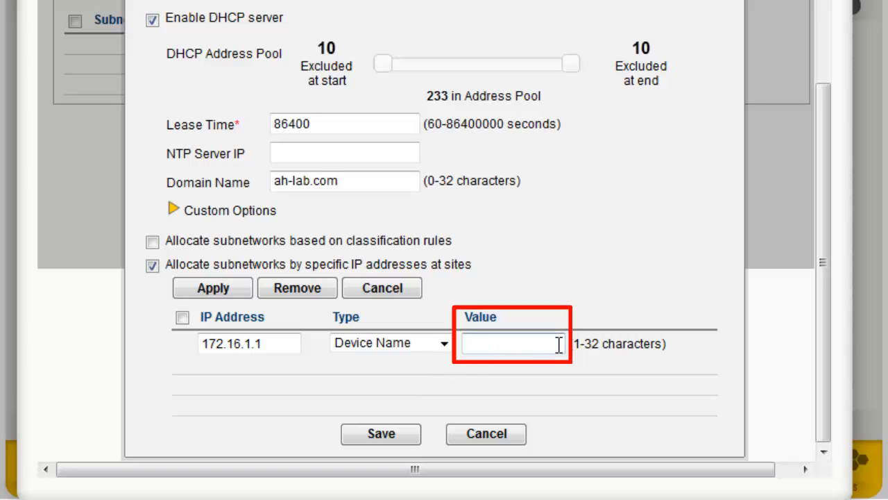
type("AH-404b40")
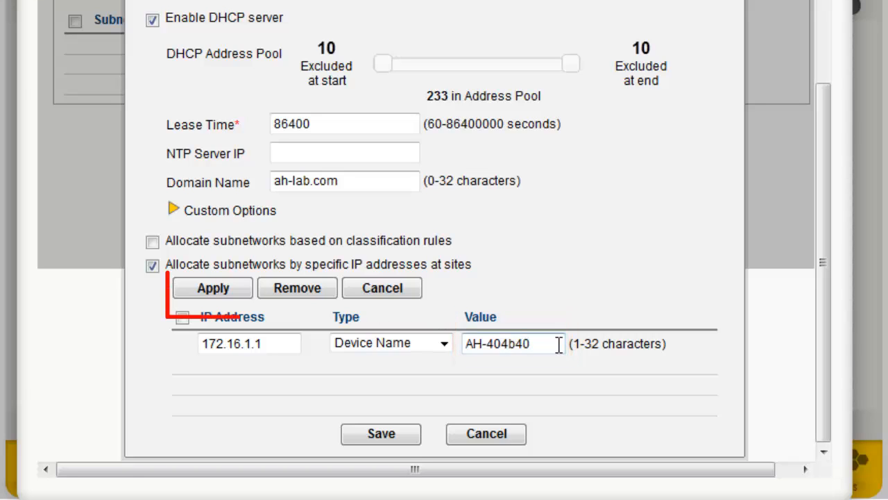
left_click(241, 286)
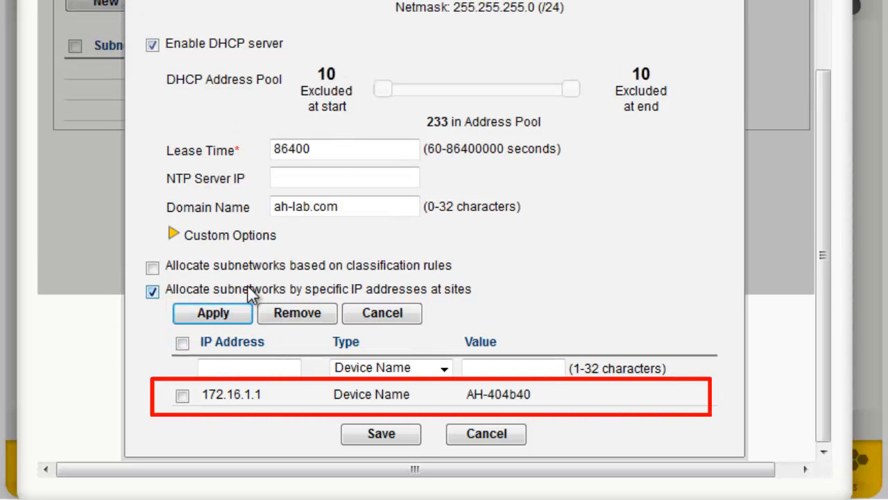
- Add a second site allocation that assigns IP address 172.16.2.1 to the device name AH-8e7f80
left_click(296, 365)
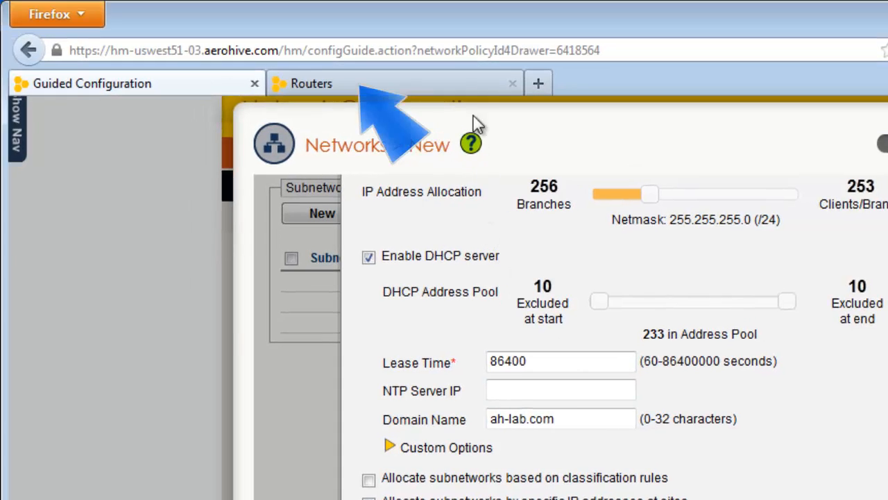
left_click(470, 85)
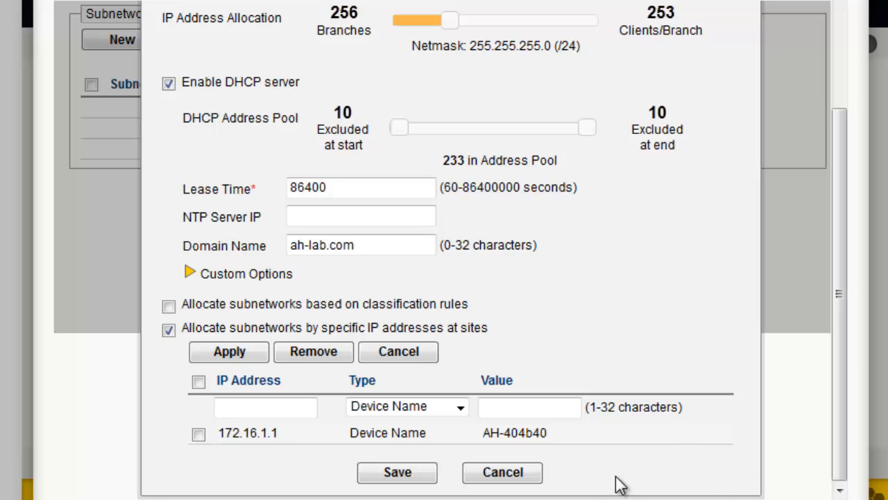
left_click(312, 407)
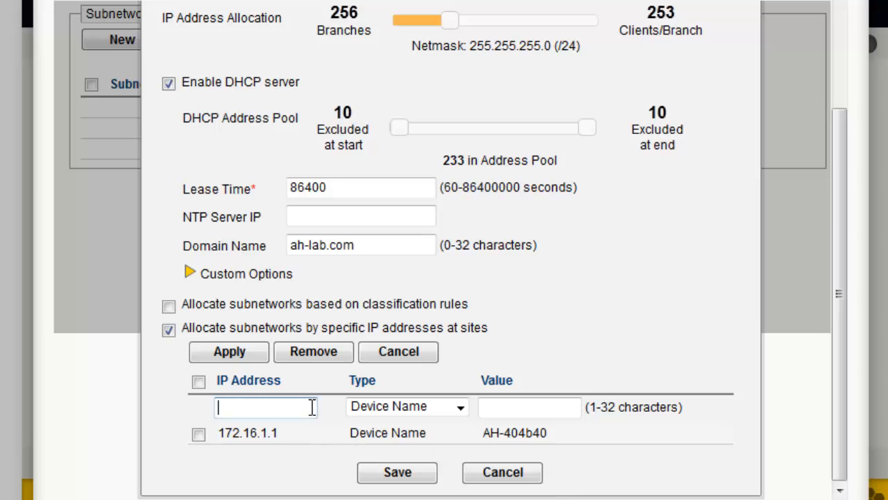
type("172.16.2.1")
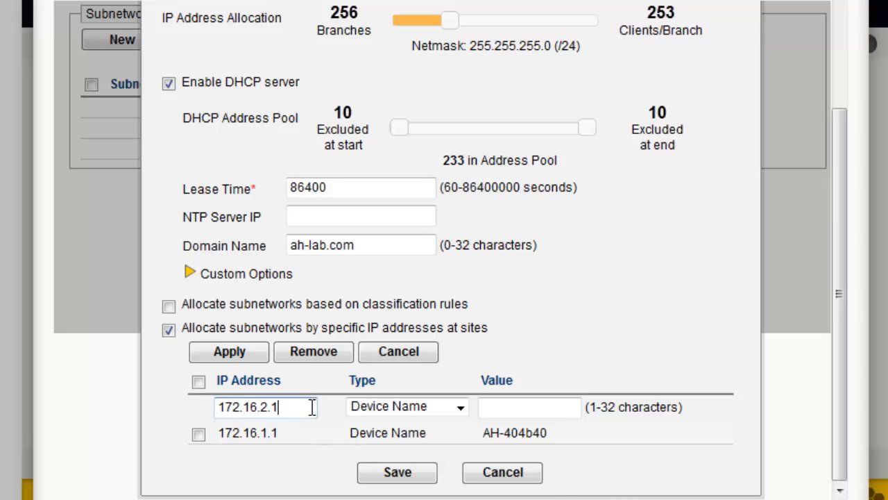
left_click(503, 404)
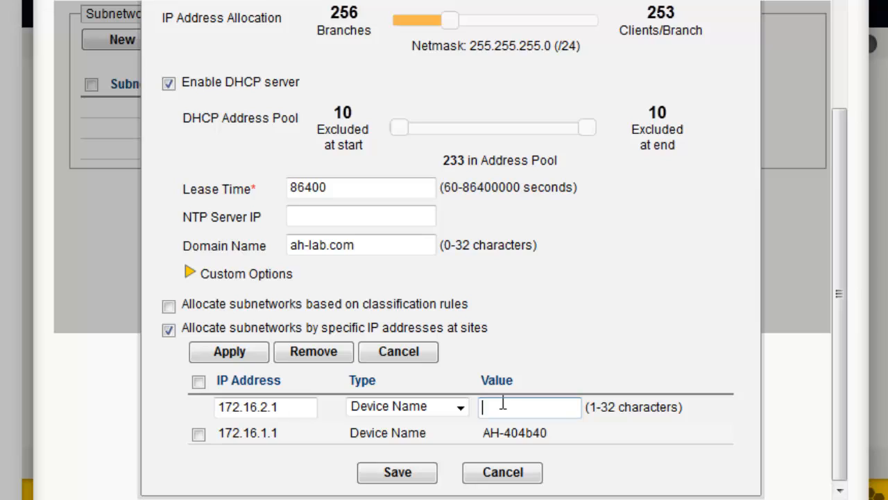
type("AH-8e7f80")
left_click(251, 352)
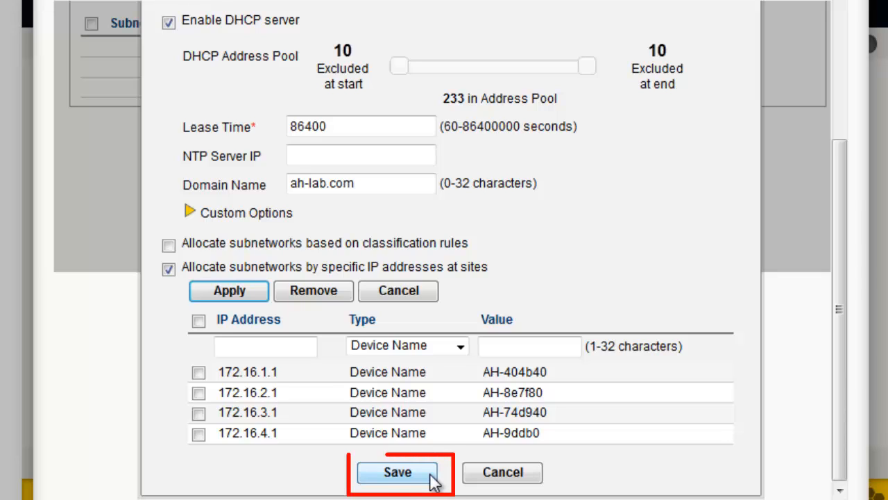
- Save the 172.16.0.0/16 subnetwork, check its IP allocation entries, and save the BR-172.16.0.0/16 network
left_click(430, 478)
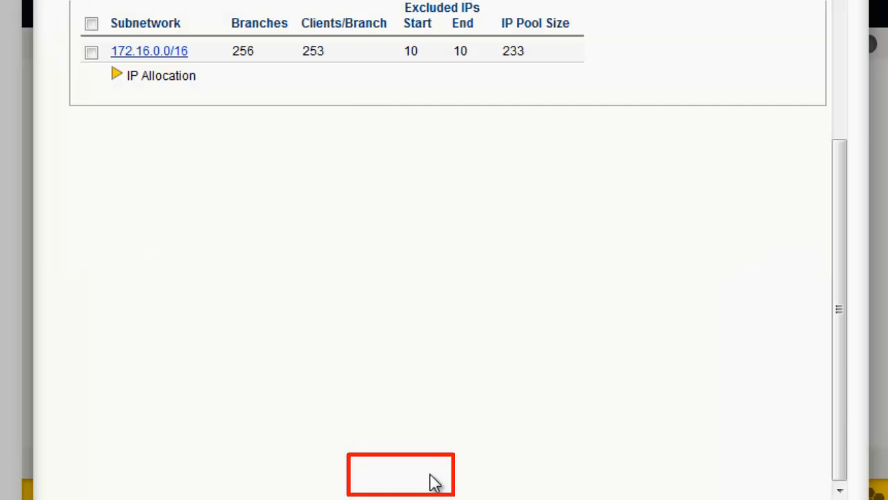
scroll(435, 484, "up", 5)
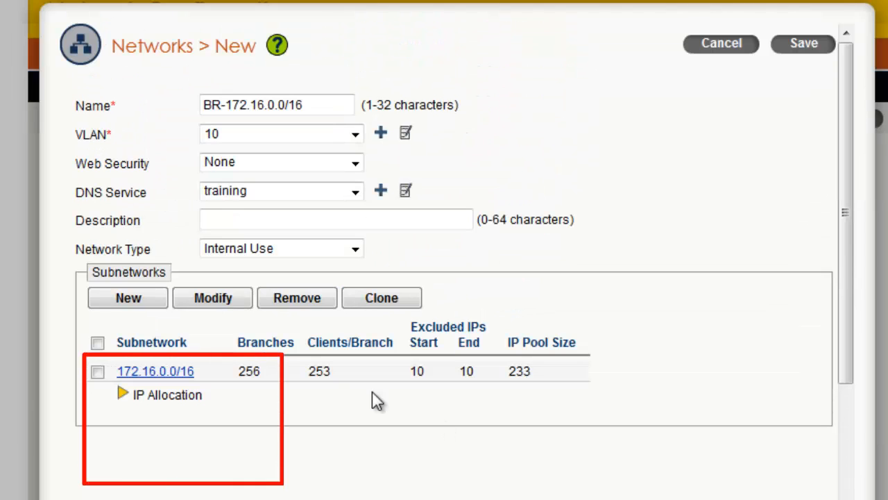
left_click(123, 395)
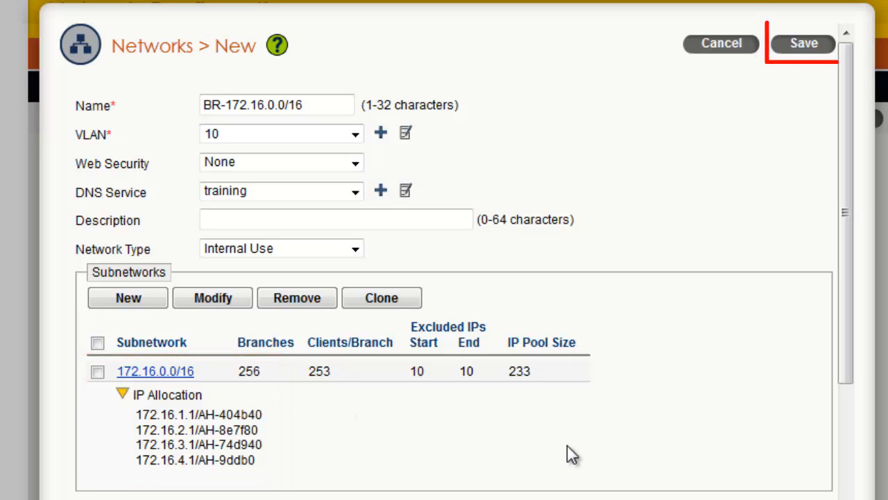
left_click(790, 47)
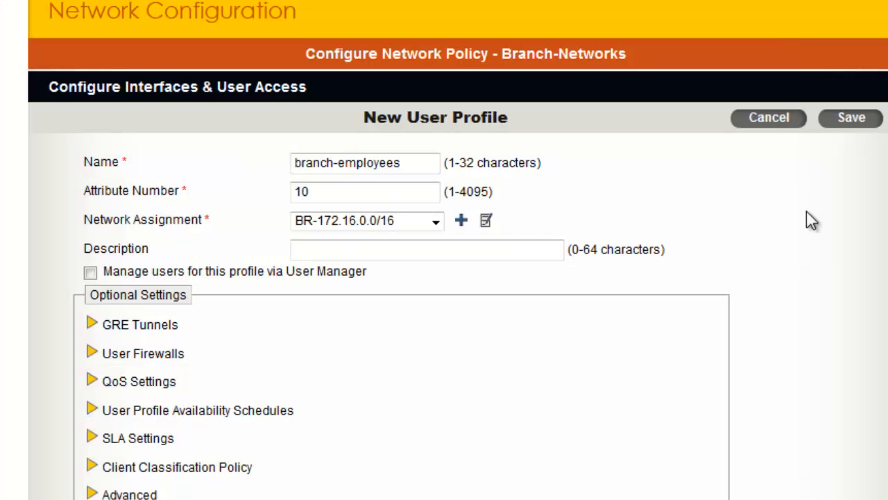
- Save the branch-employees user profile and keep it as the SSID's default user profile
scroll(850, 327, "down", 3)
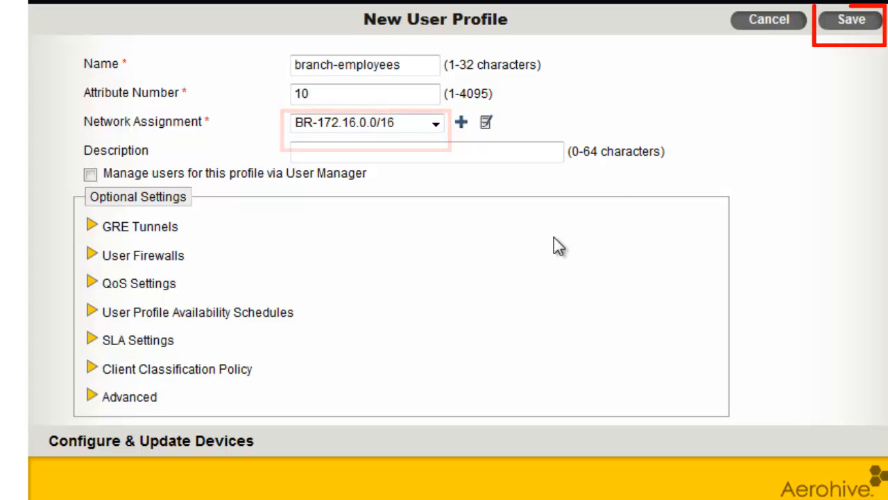
left_click(831, 19)
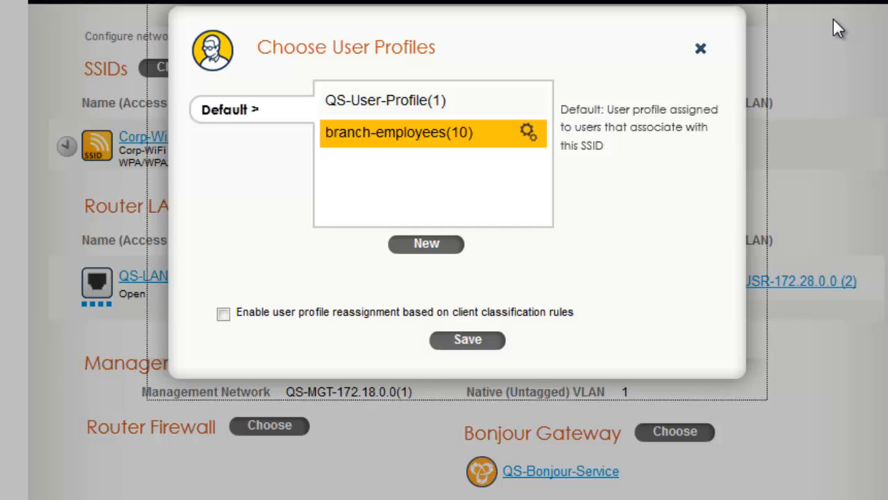
left_click(487, 340)
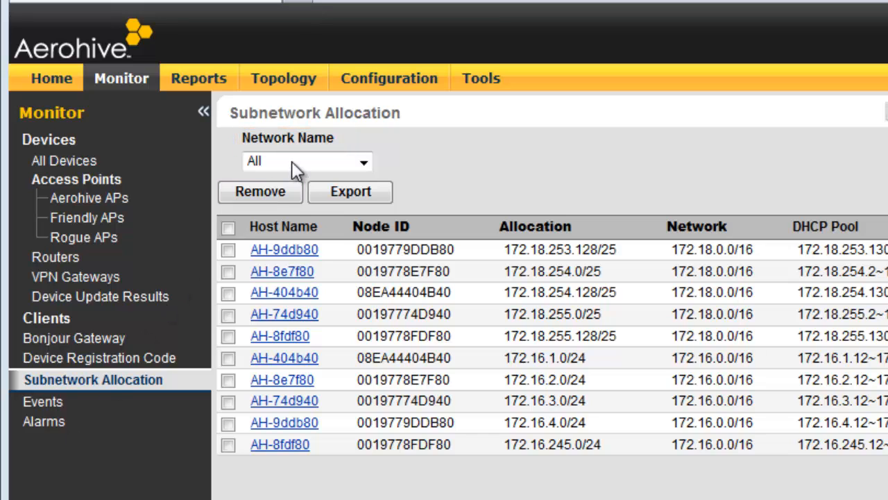
- Filter the monitored subnetwork allocations by the BR-172.16.0.0/16 network to check the devices' assigned subnetworks
left_click(364, 162)
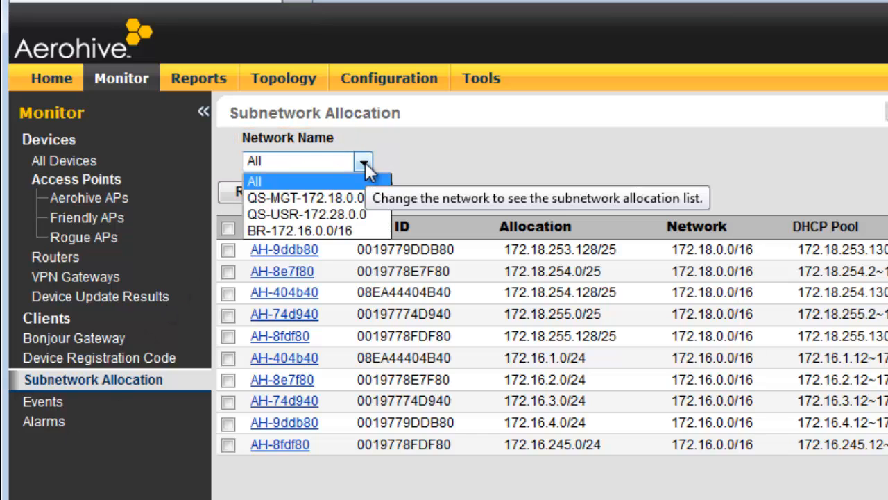
left_click(357, 229)
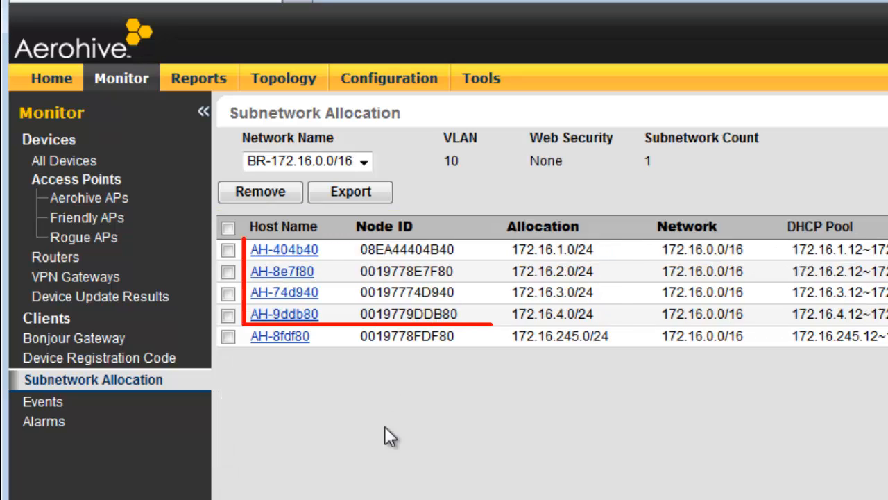